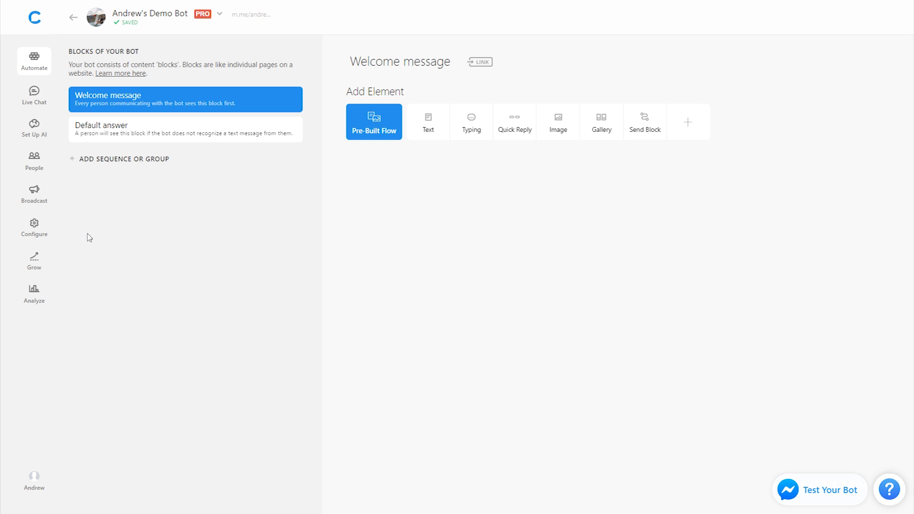
Add a welcome text reading 'Hi {{first name}}, how can we help you today?' using the first-name attribute.
click(436, 136)
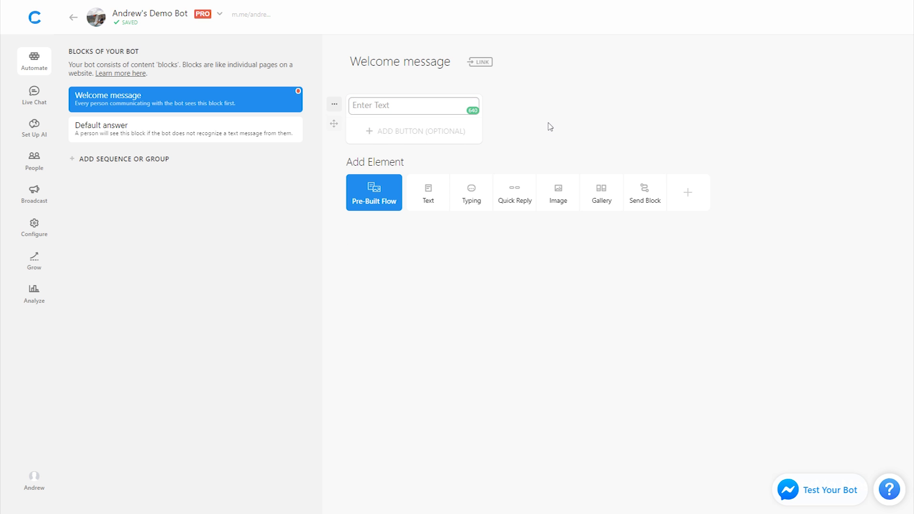
text(Hi {{)
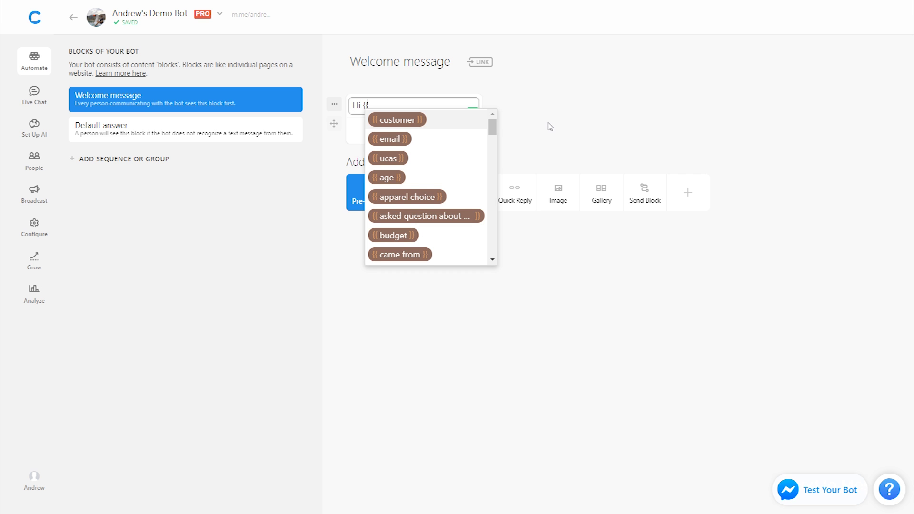
text(firs)
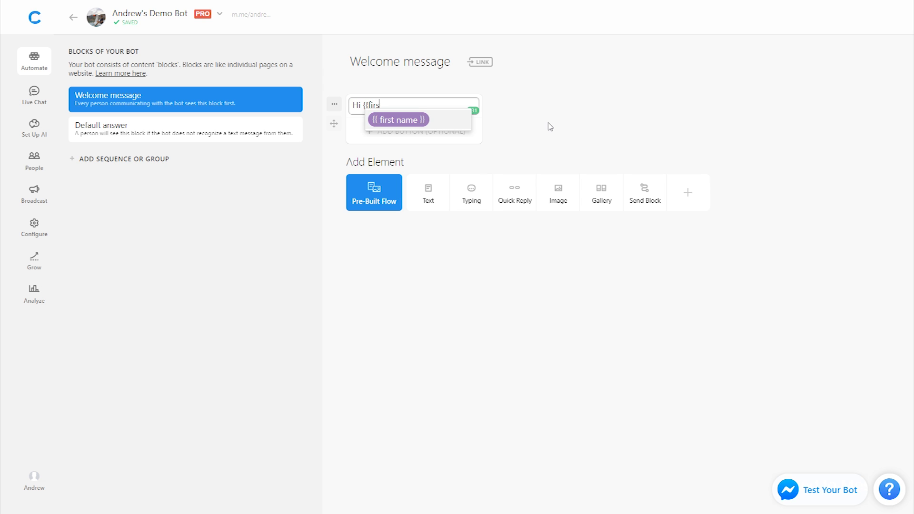
key(Return)
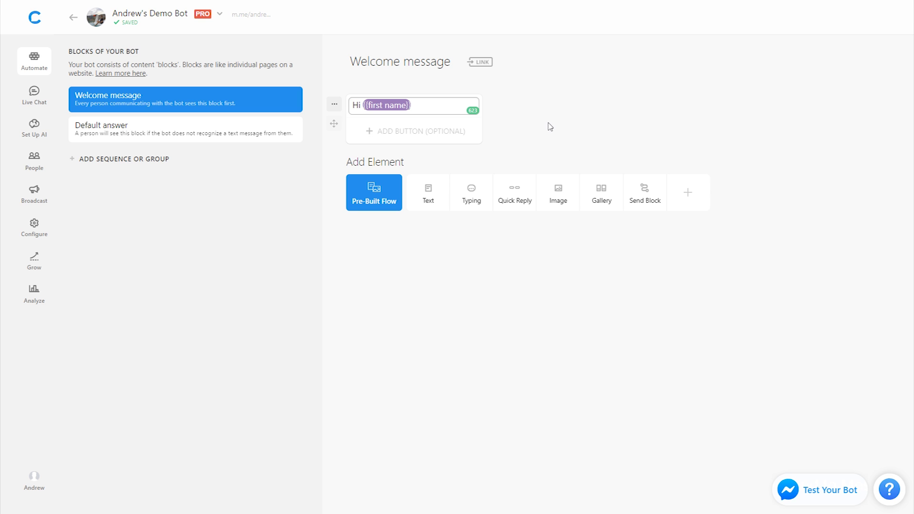
text(, how can we help you today?)
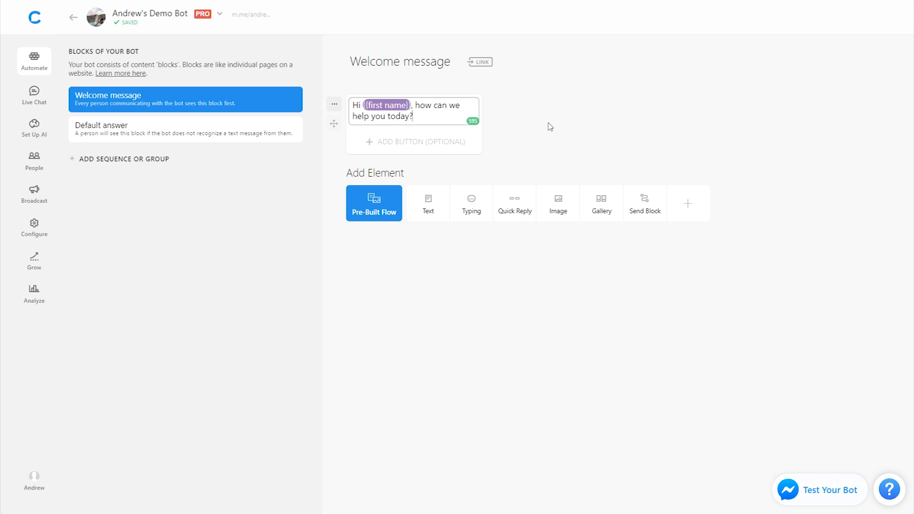
click(550, 127)
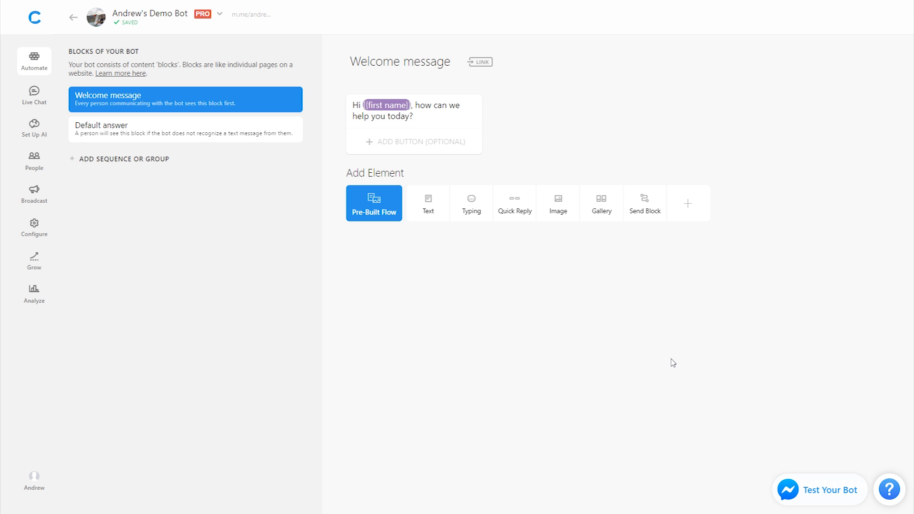
Add quick replies 'What does it cost?', 'Are you organic?' and 'Give me a discount!' under the greeting.
click(511, 220)
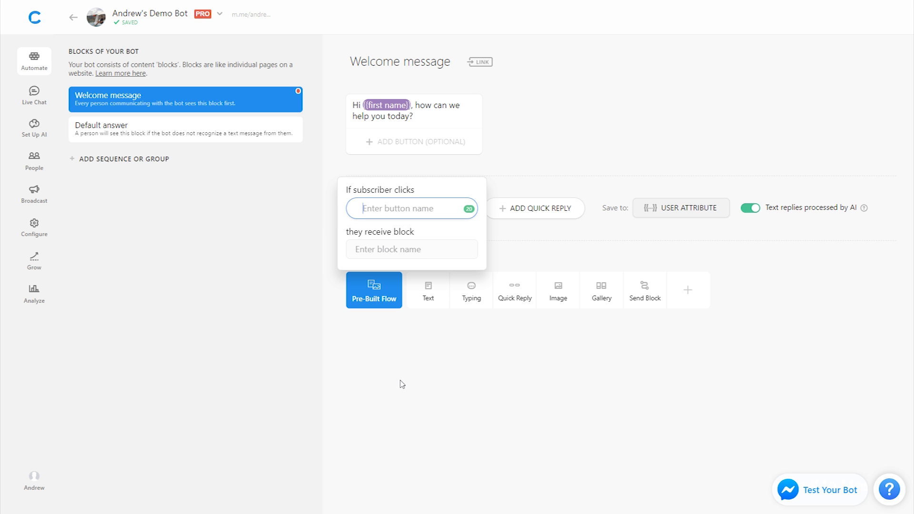
text(What does it cost?)
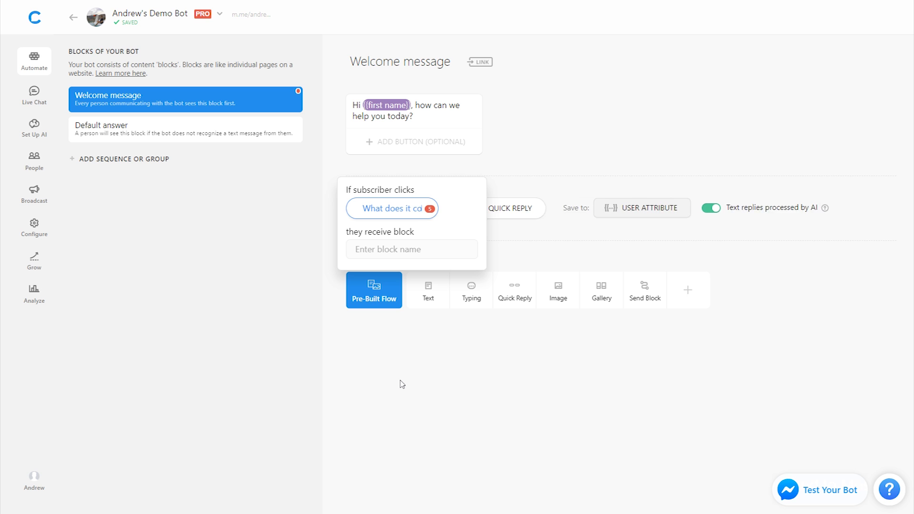
click(514, 208)
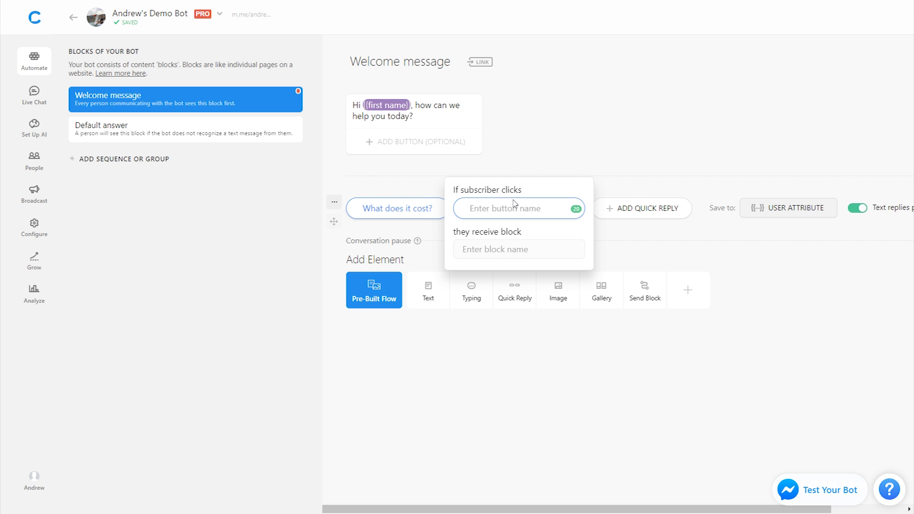
text(Are you organic?)
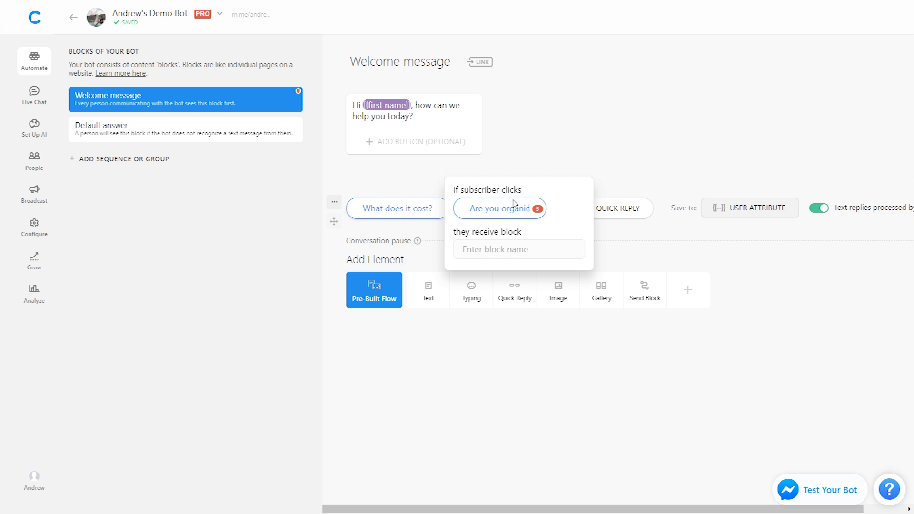
click(612, 206)
text(Gi)
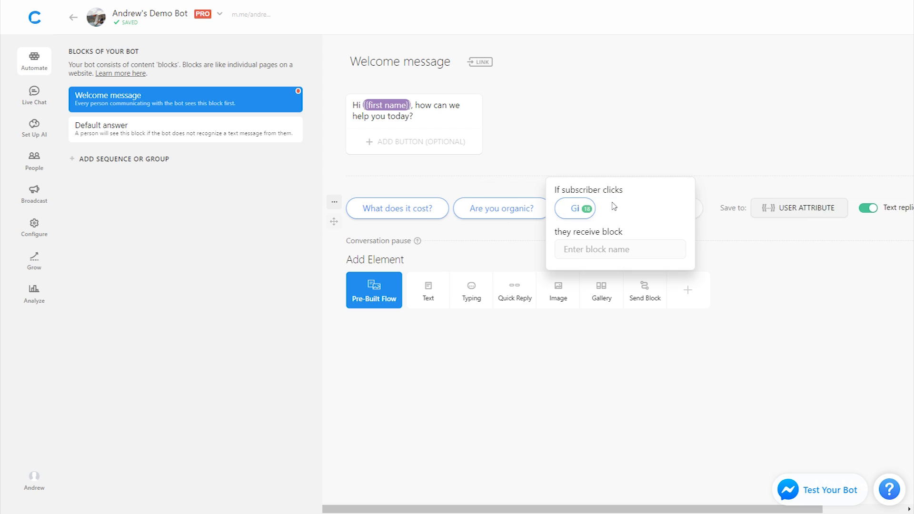
text(ve me a discount!)
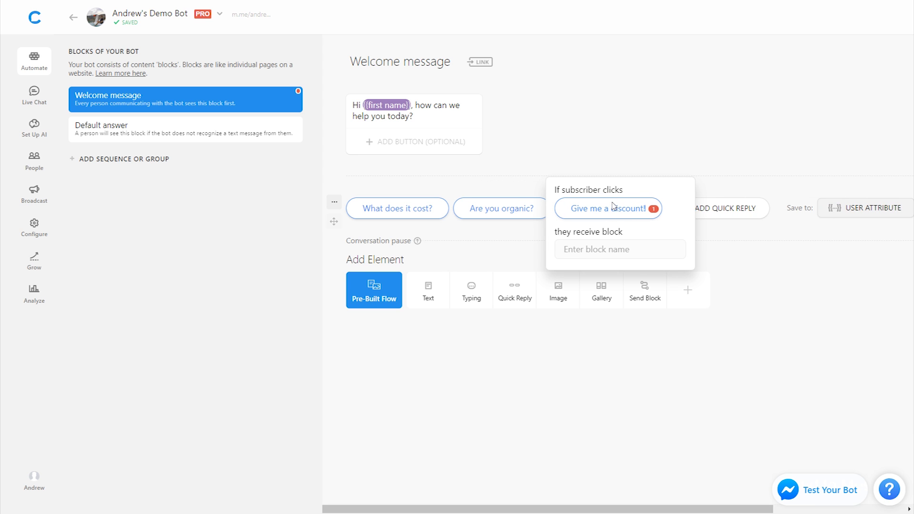
click(820, 295)
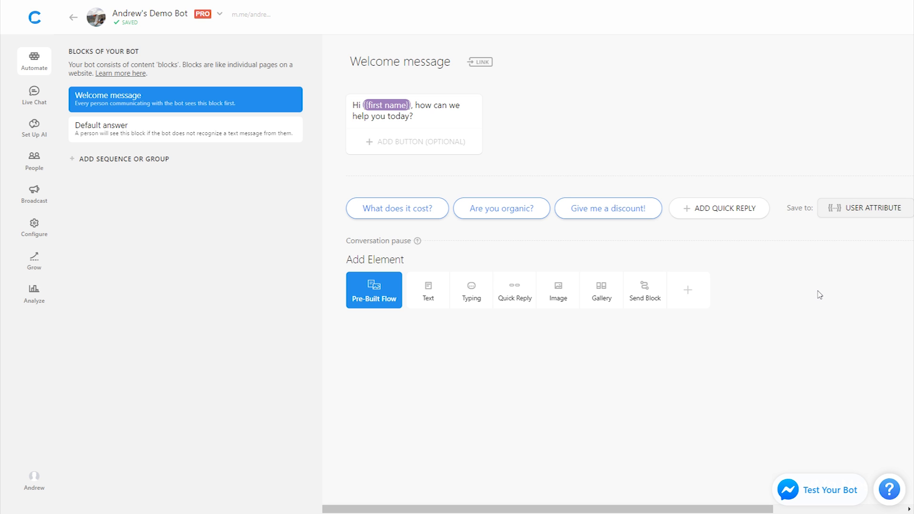
Link the 'Are you organic?' reply to a newly created Organic block.
click(498, 210)
click(508, 249)
text(Organic)
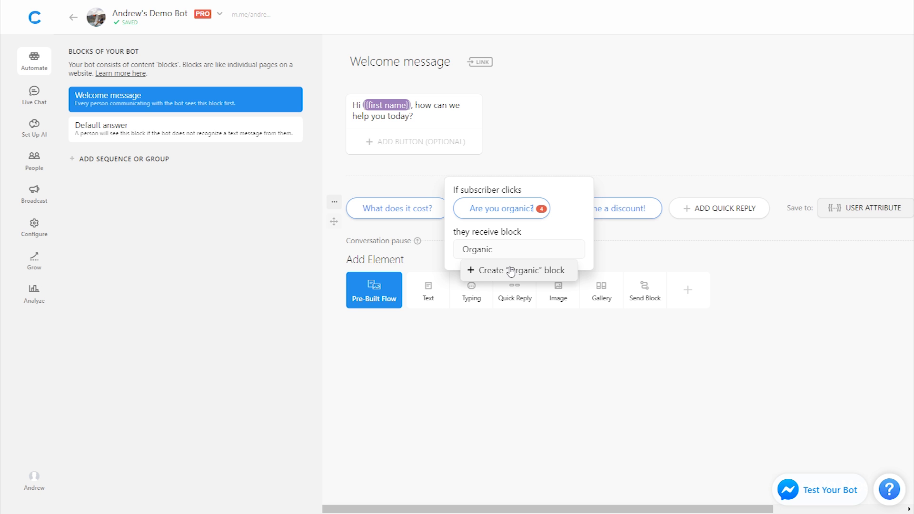
click(509, 270)
key(BackSpace)
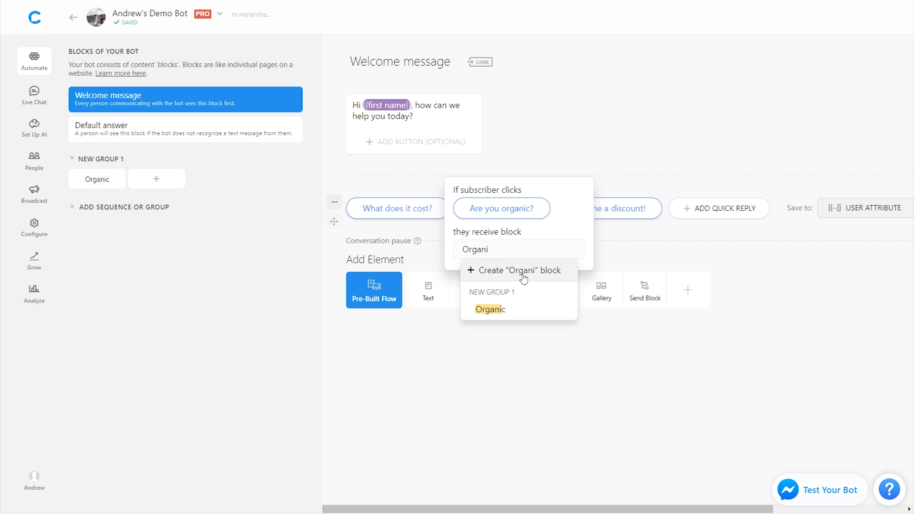
click(524, 311)
click(681, 367)
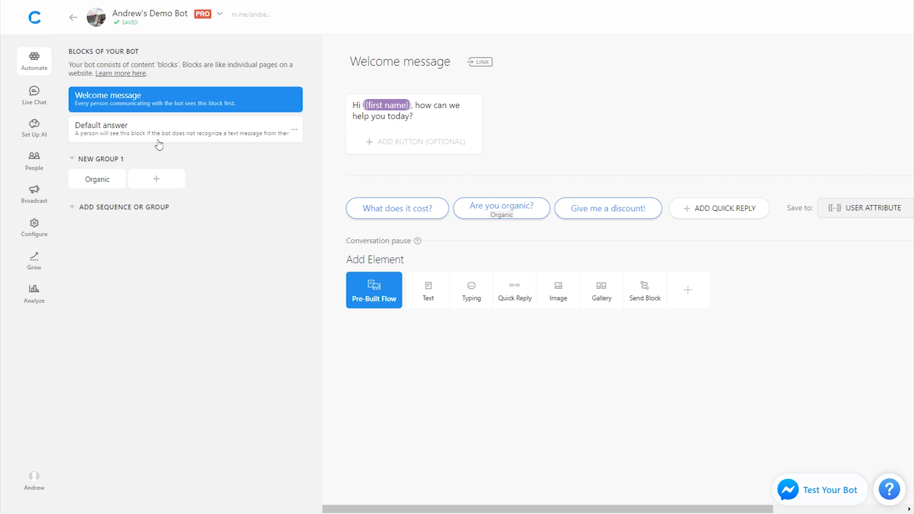
Rename the new block group to FAQS.
click(104, 159)
key(ctrl+a)
text(FAQS)
key(Return)
Add the text 'Some, but not all, of our ingredients are organic.' to the Organic block.
click(96, 184)
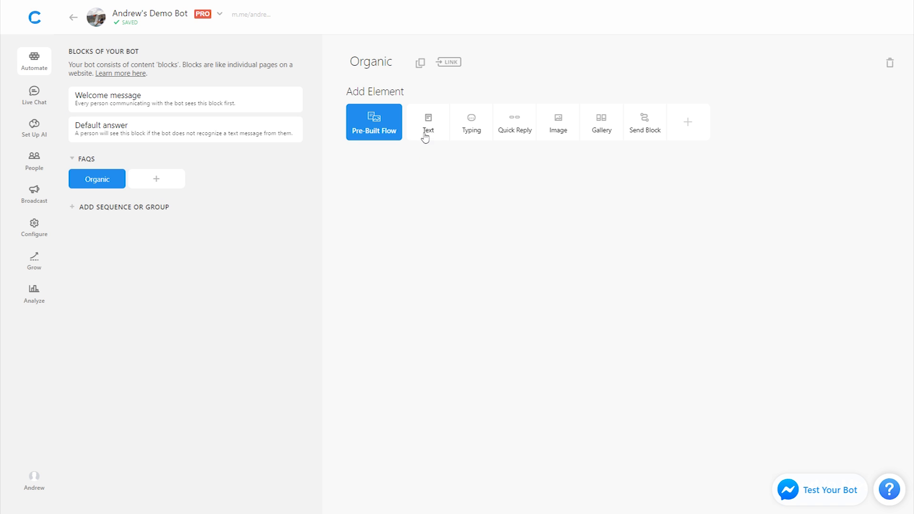
click(429, 132)
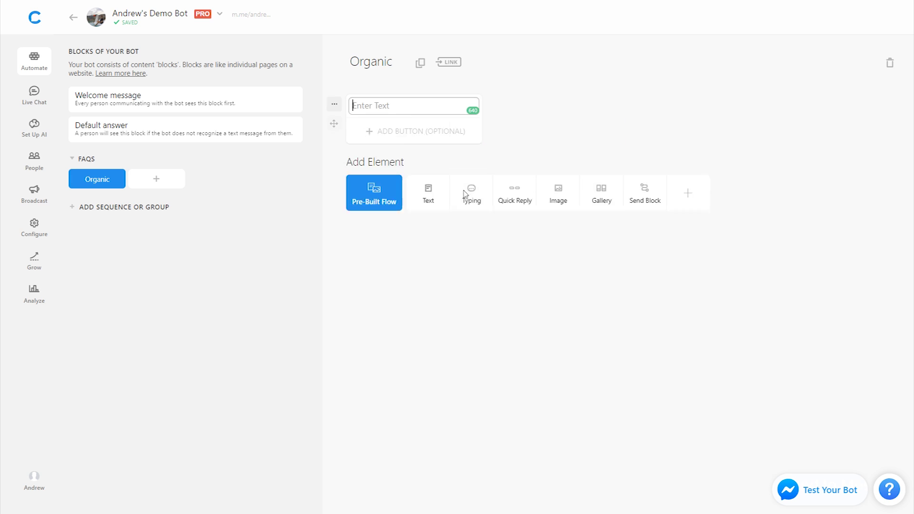
text(Some, but not a)
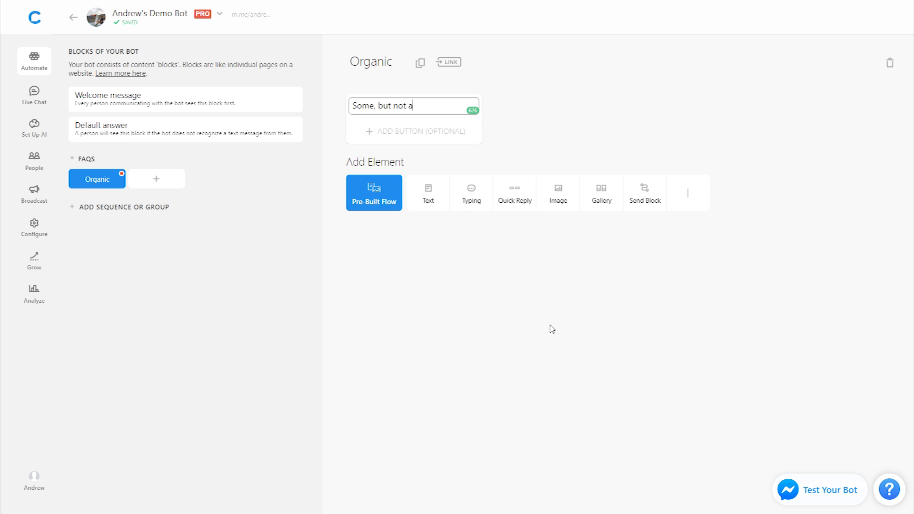
text(ll, of our ingredients are organic.)
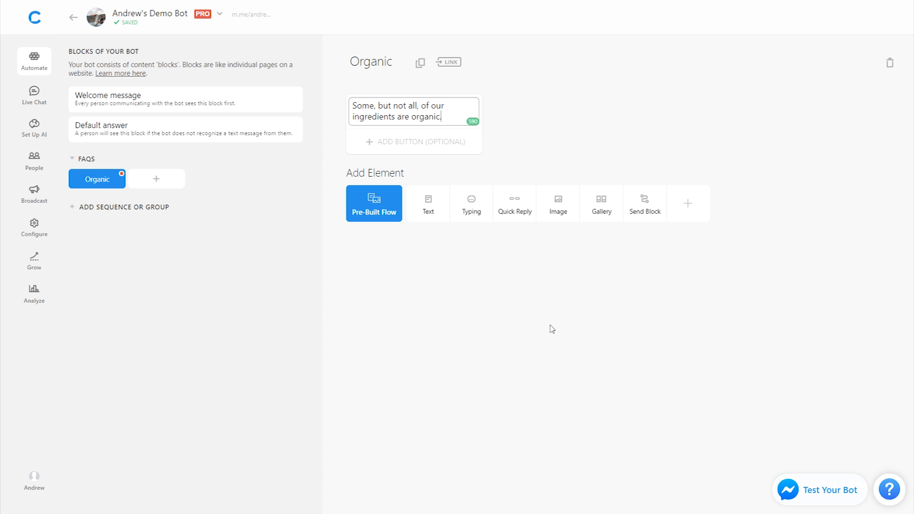
click(552, 330)
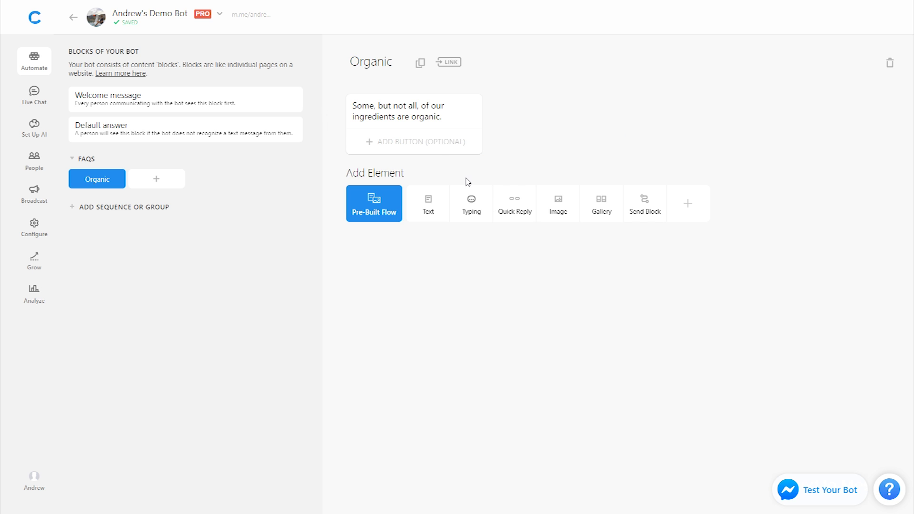
Add a 'Back to Menu' button to the Organic answer that opens the Welcome message block.
click(422, 150)
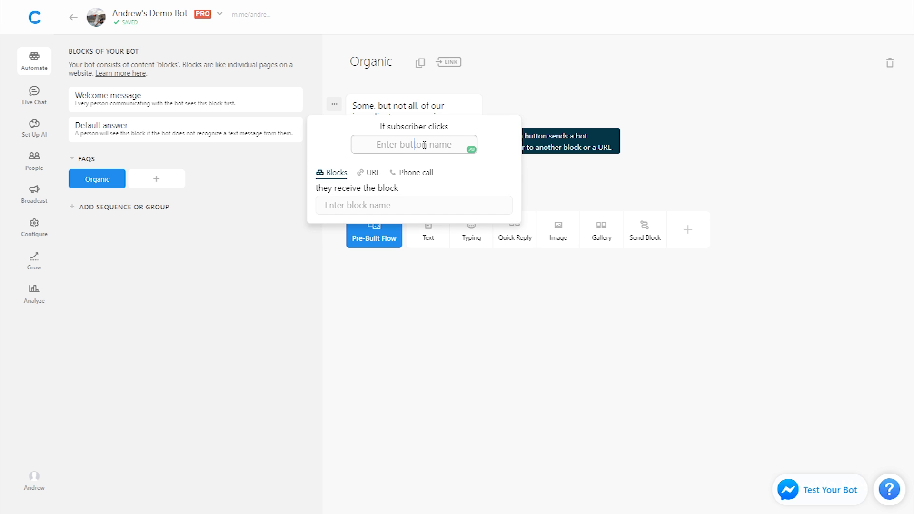
text(Back to Menu)
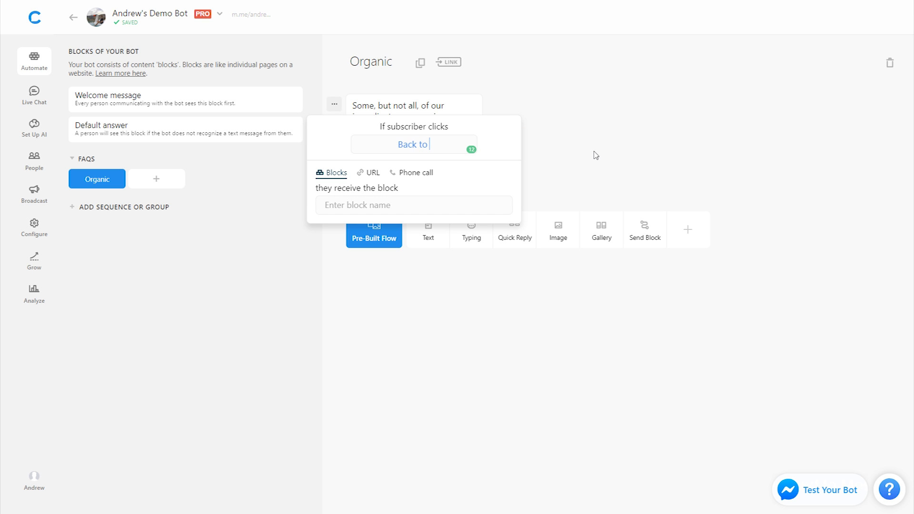
click(420, 205)
text(welc)
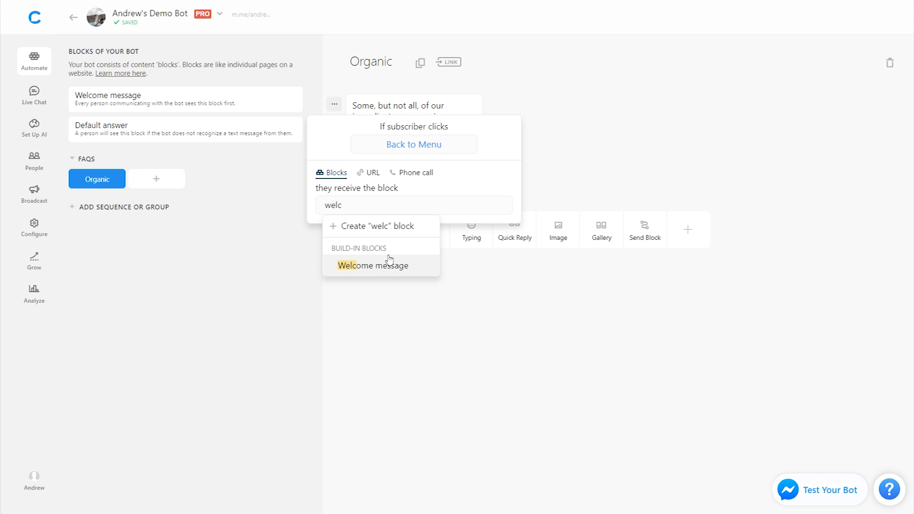
click(376, 265)
click(670, 136)
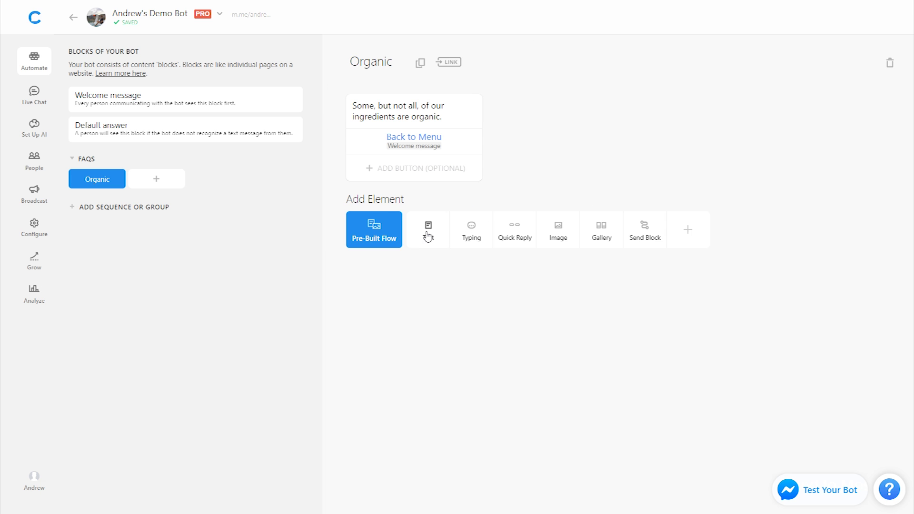
Add 'Do you still need help?' text with a 'Yes' button targeting a new Live Chat block.
click(428, 233)
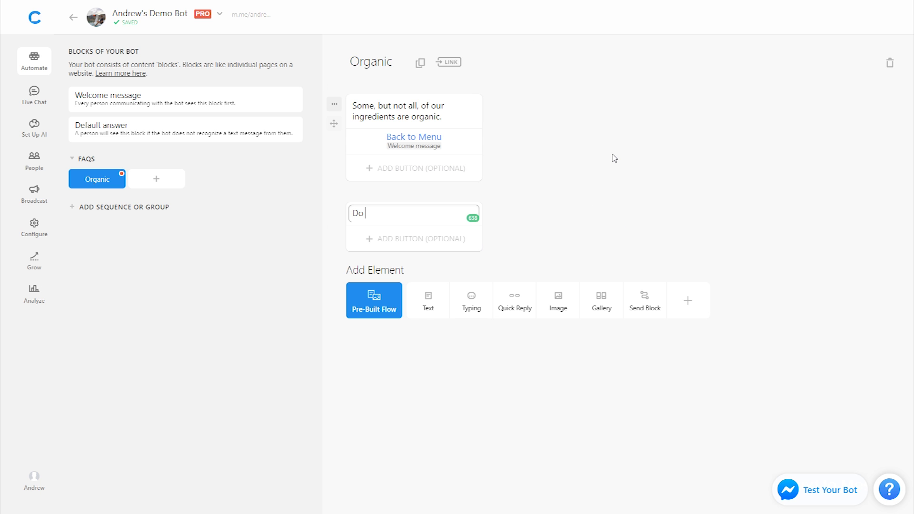
text(you still need help?)
click(438, 240)
text(Y)
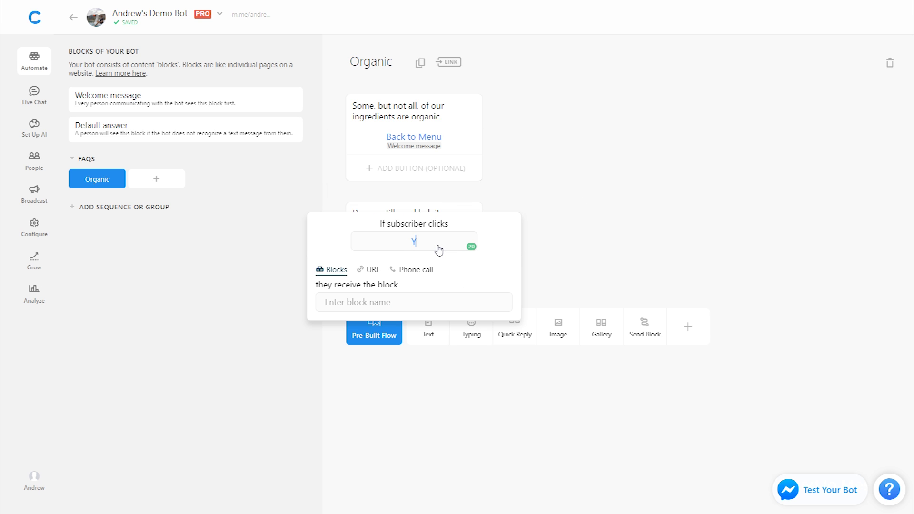
text(es)
click(353, 301)
text(Live Cha)
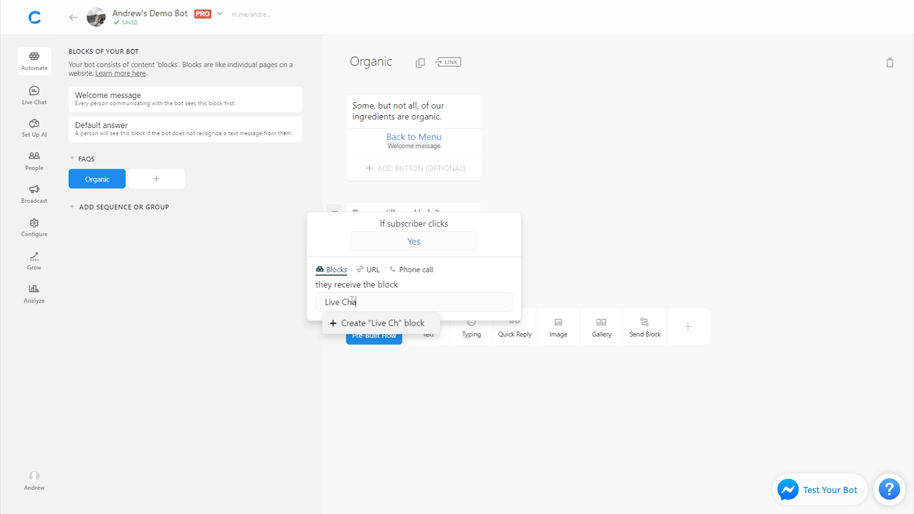
text(t)
click(368, 323)
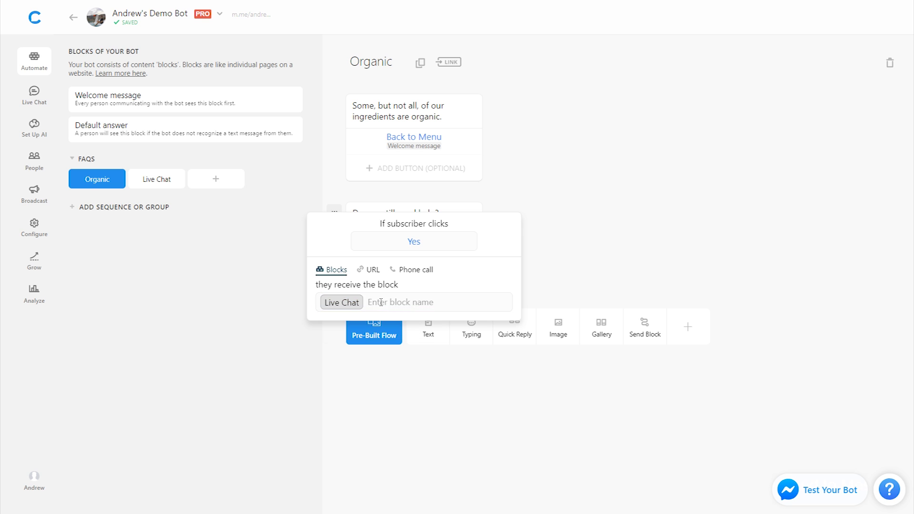
click(634, 233)
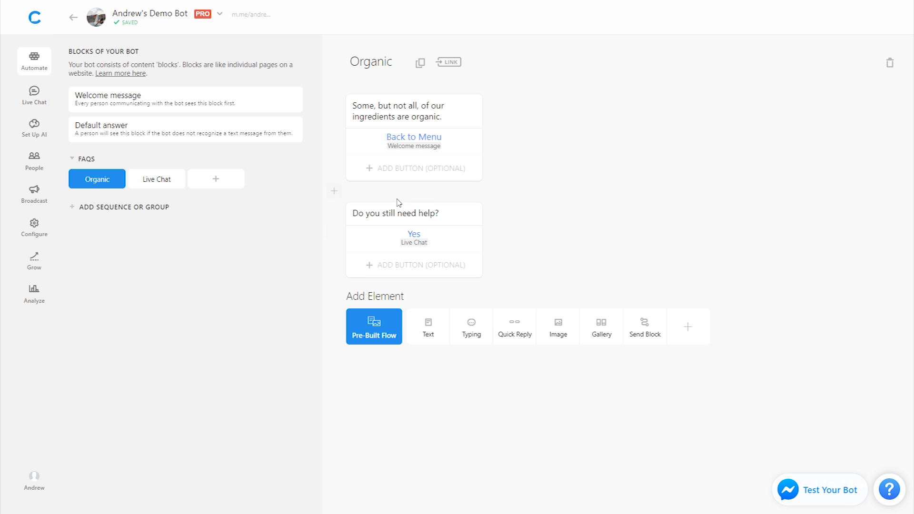
Add the Live Chat plugin to the Live Chat block.
click(161, 184)
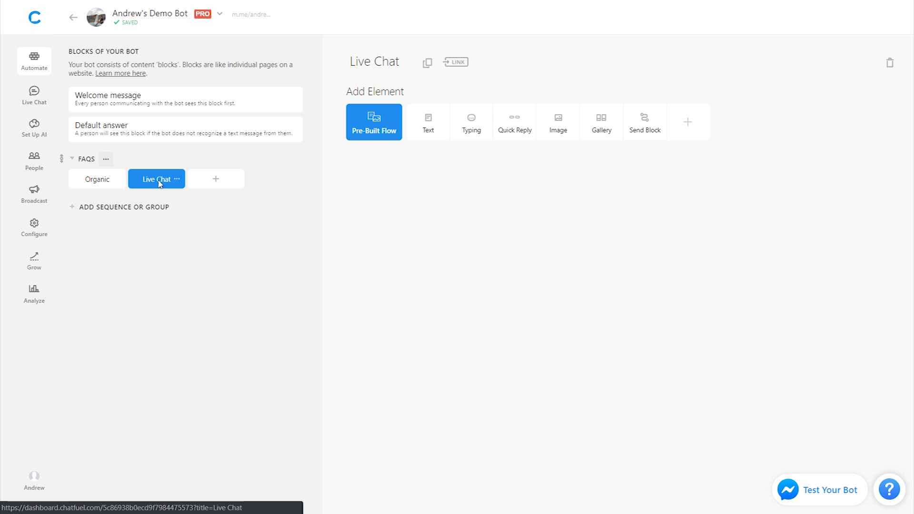
click(700, 122)
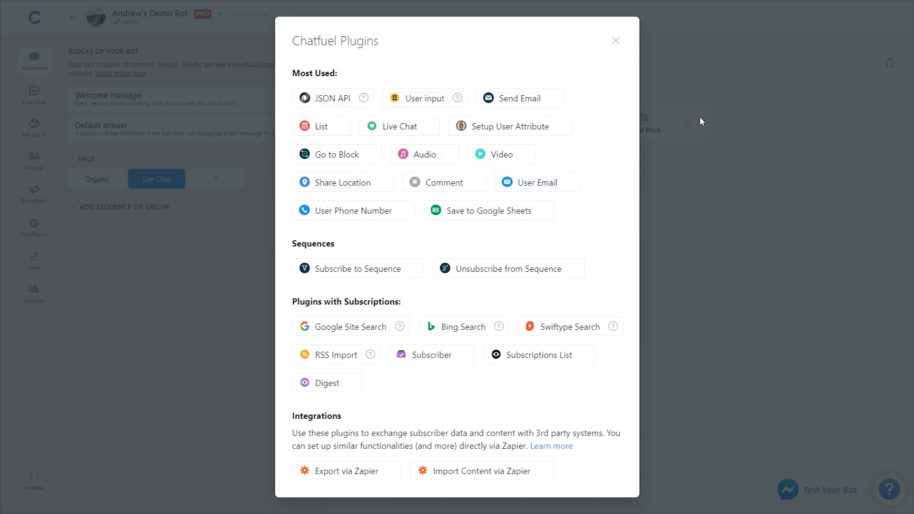
click(407, 135)
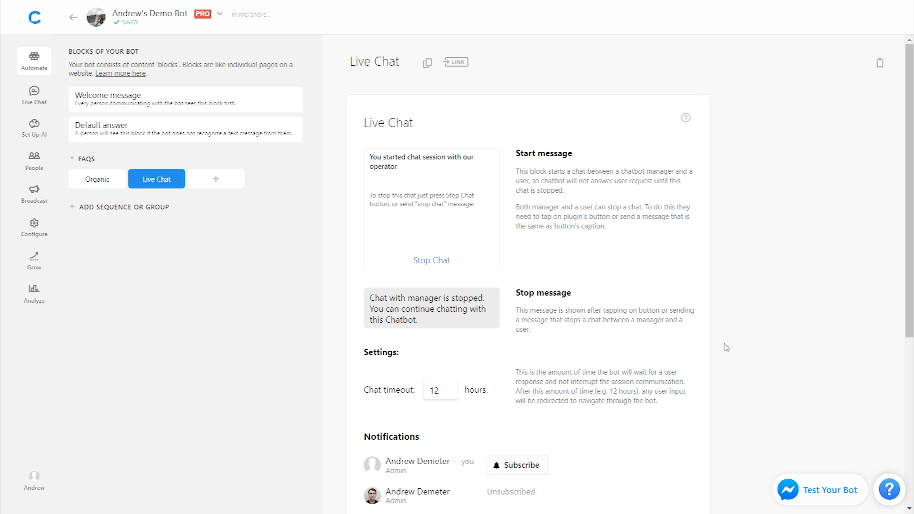
Review the Live Chat plugin settings, then go to the empty Live Chat inbox.
scroll(737, 292, down, 1)
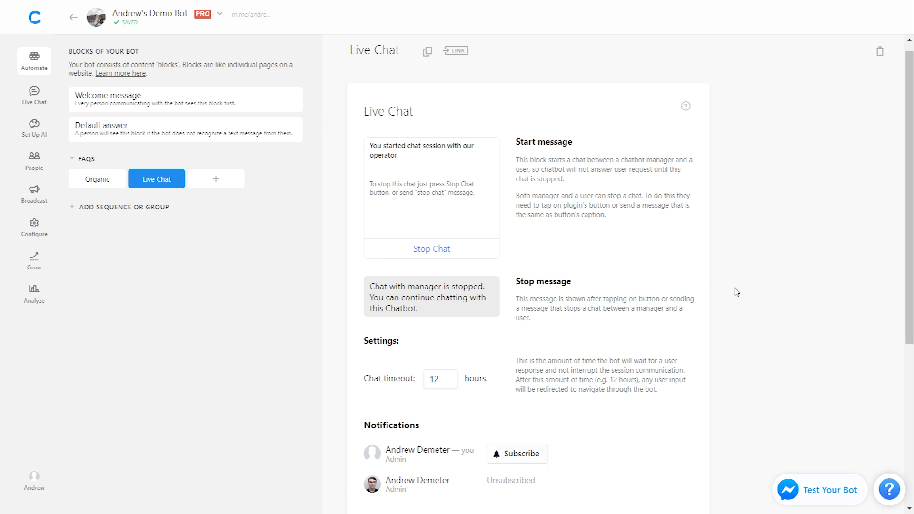
scroll(737, 292, down, 3)
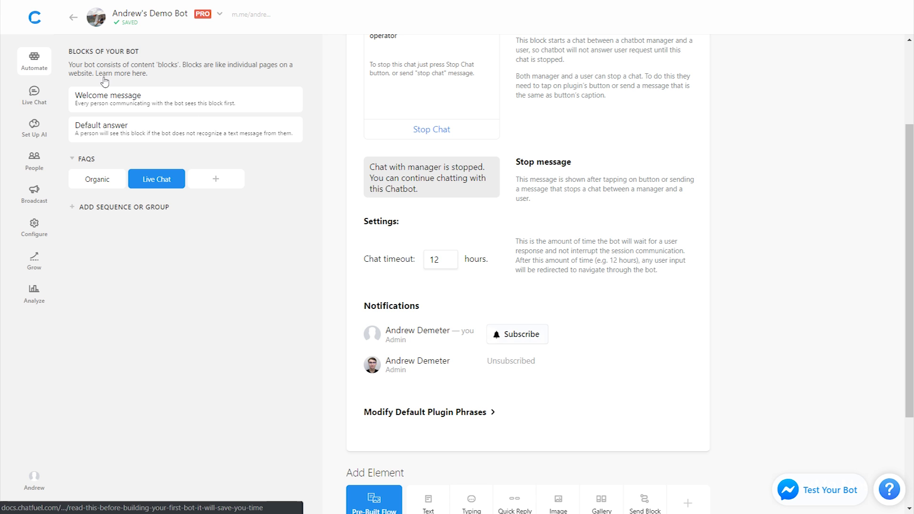
click(33, 102)
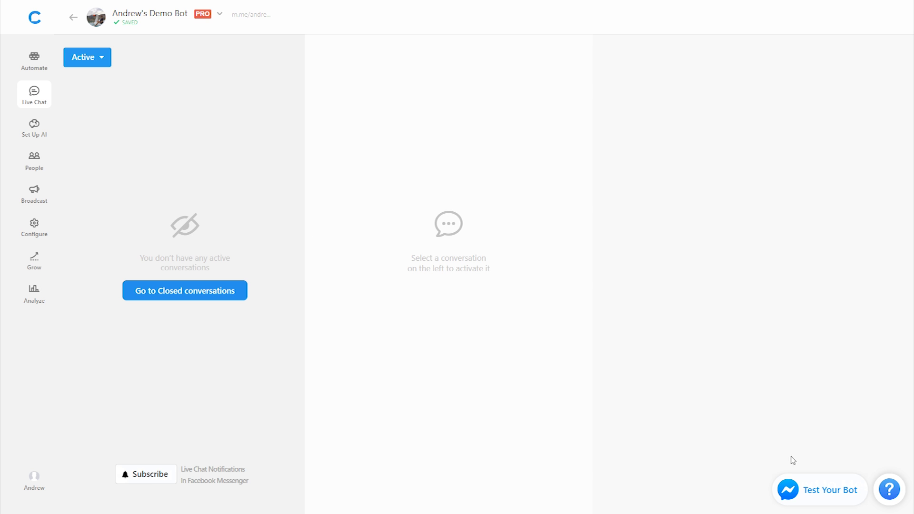
Test the bot by choosing 'Are you organic?' then 'Yes', and open the resulting inbox conversation.
click(809, 489)
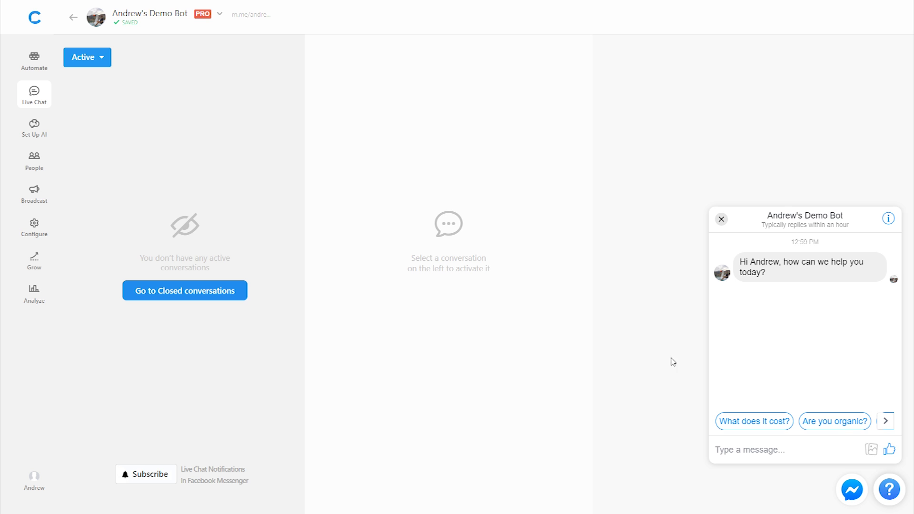
click(839, 426)
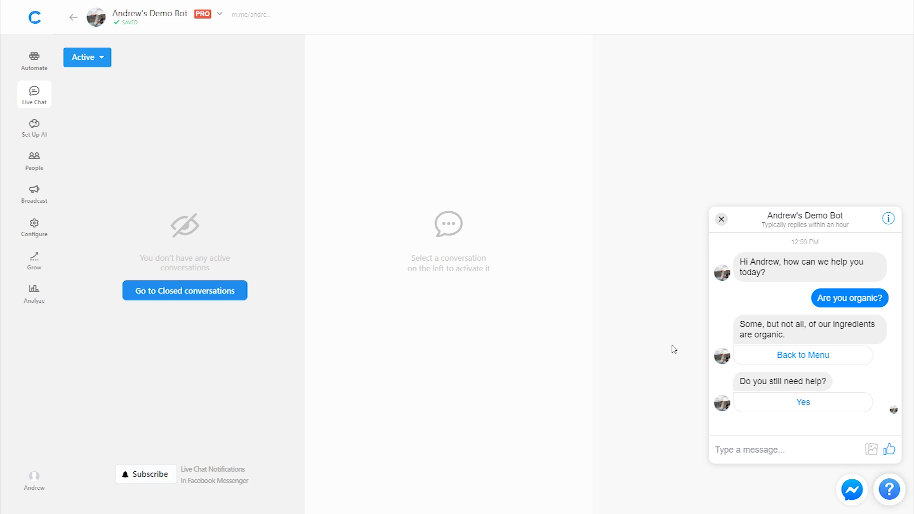
click(820, 409)
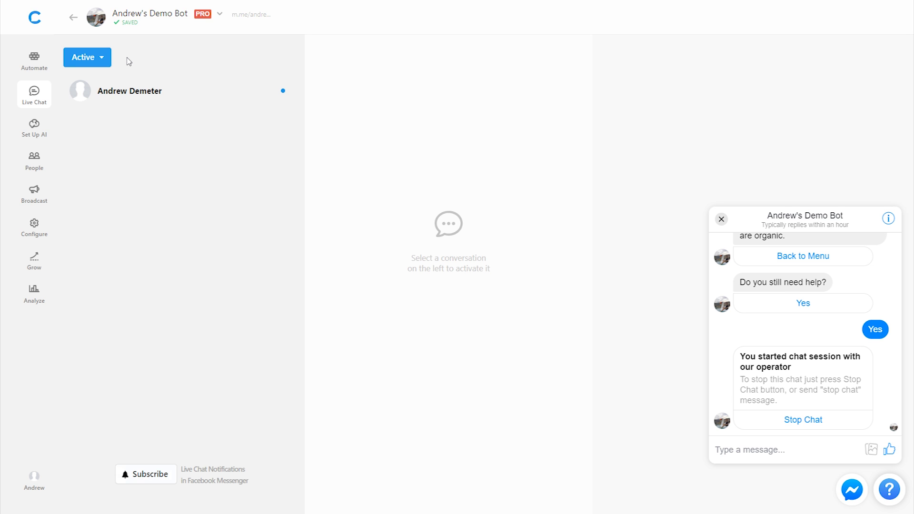
click(165, 94)
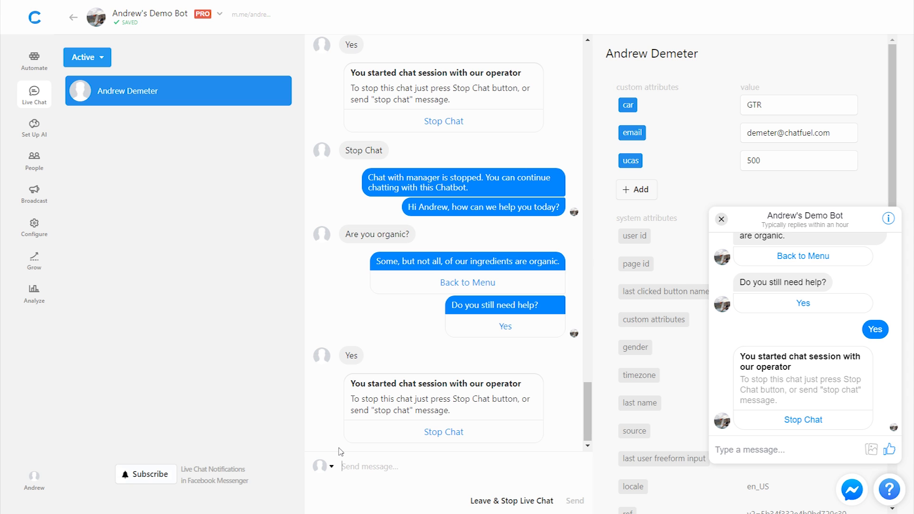
Switch the conversation's reply persona to the bot and back to the personal account.
click(330, 468)
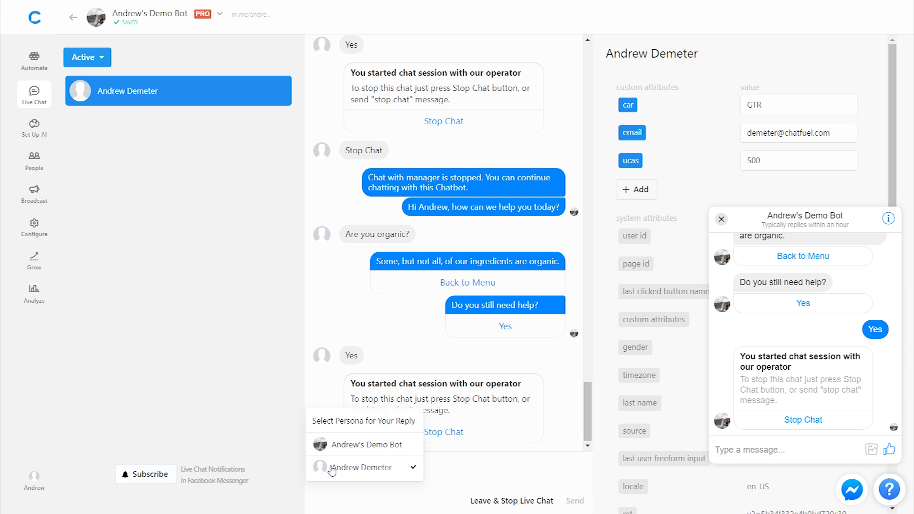
click(328, 444)
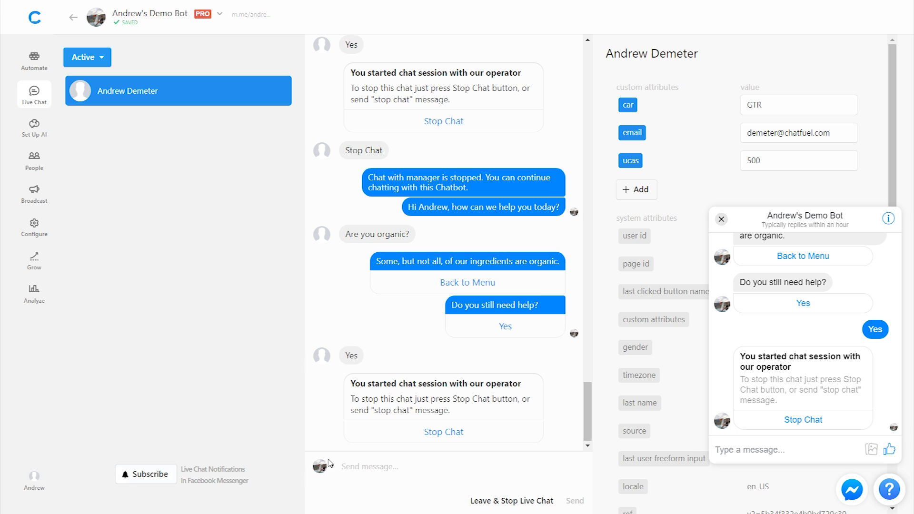
click(330, 467)
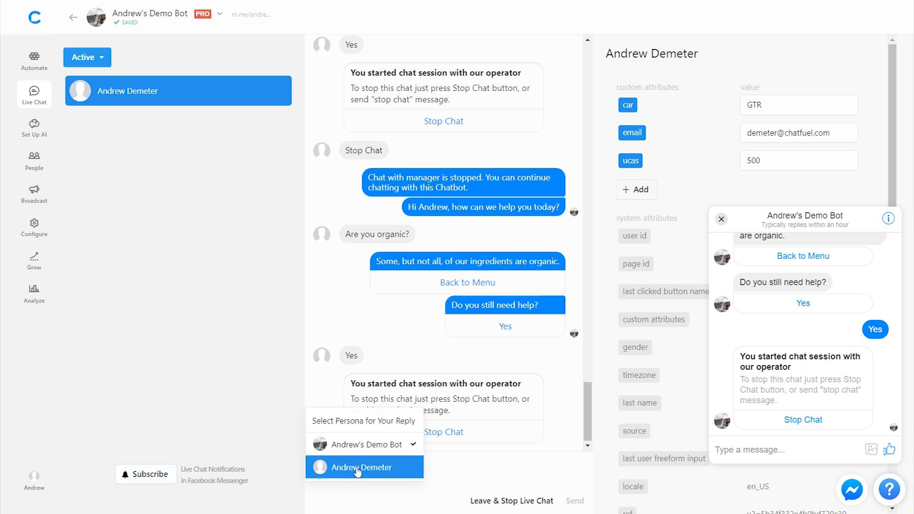
click(349, 469)
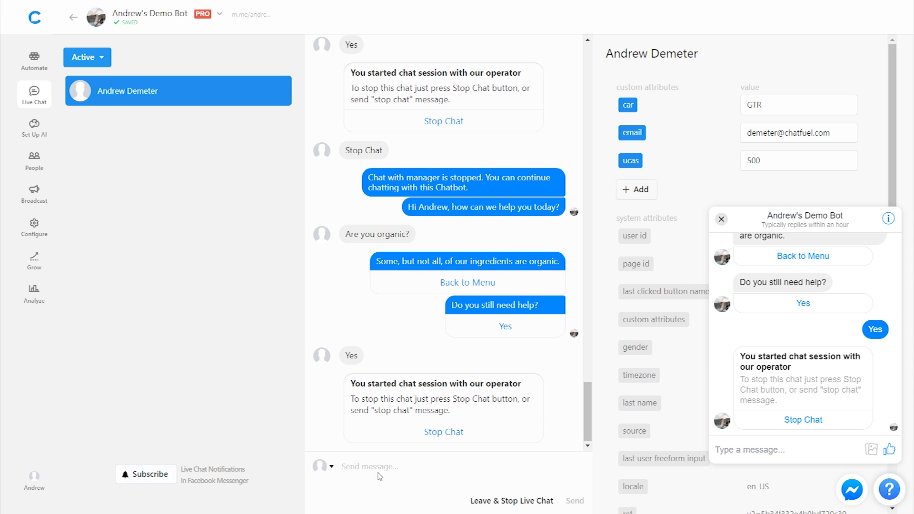
click(103, 58)
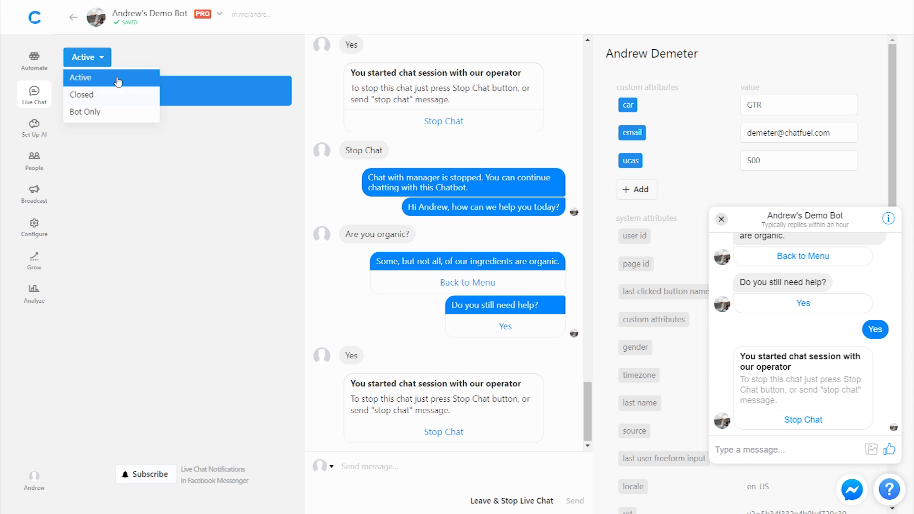
Leave and stop the tester's live chat so it moves to Closed, then return to the Automate blocks.
click(99, 63)
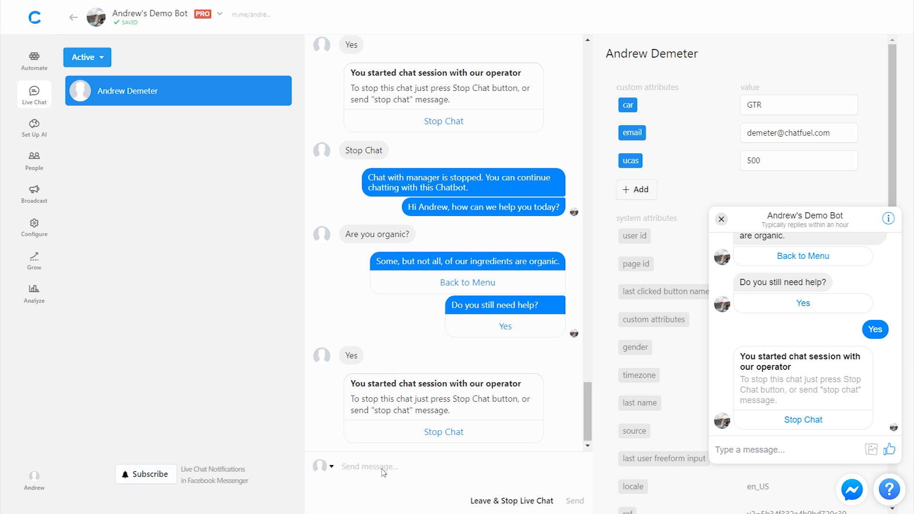
click(499, 505)
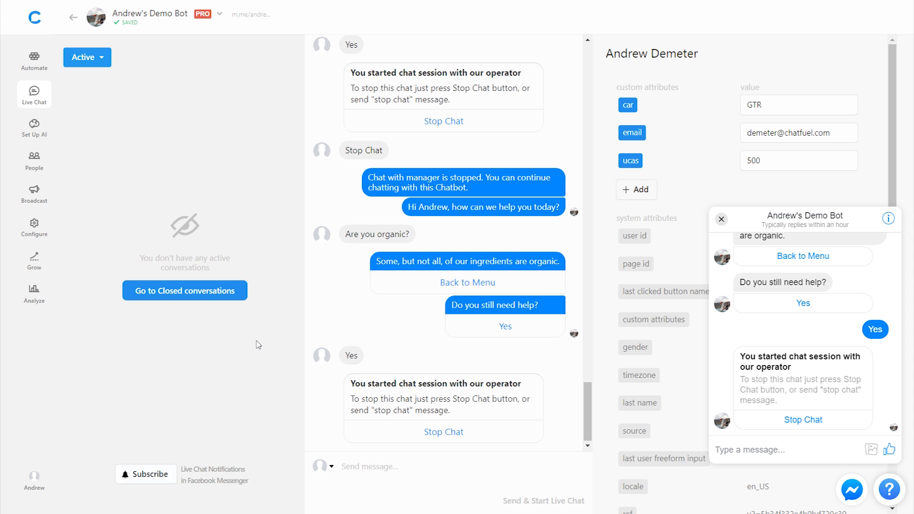
click(43, 69)
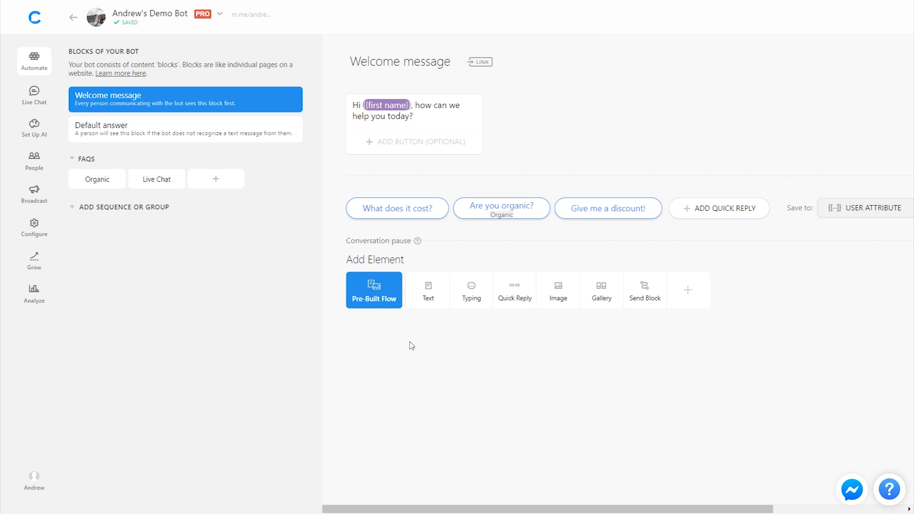